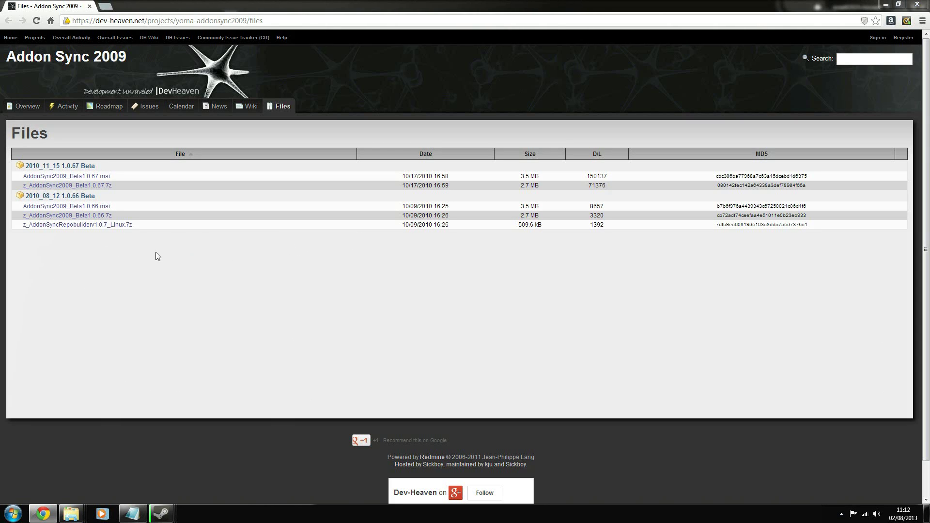
- Look over the browser's page address and the hidden notification-area icons
click(202, 21)
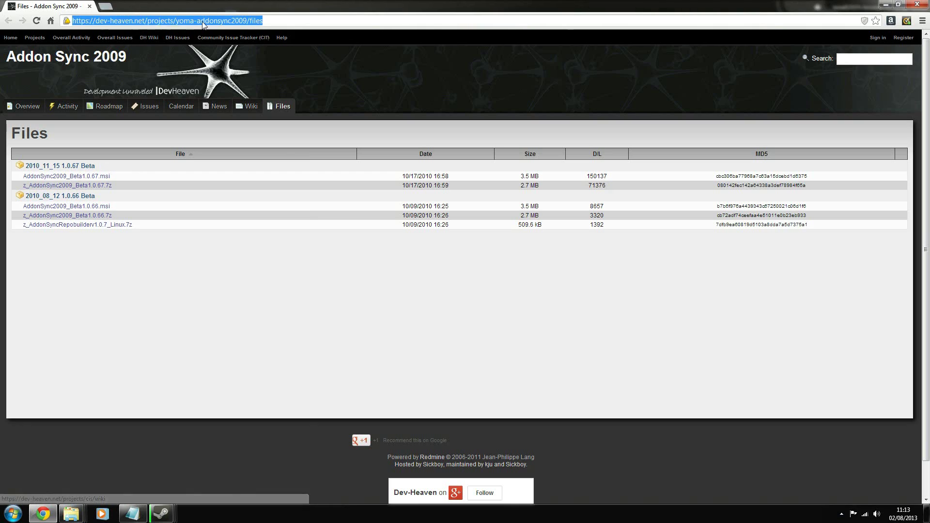
double_click(209, 22)
triple_click(318, 22)
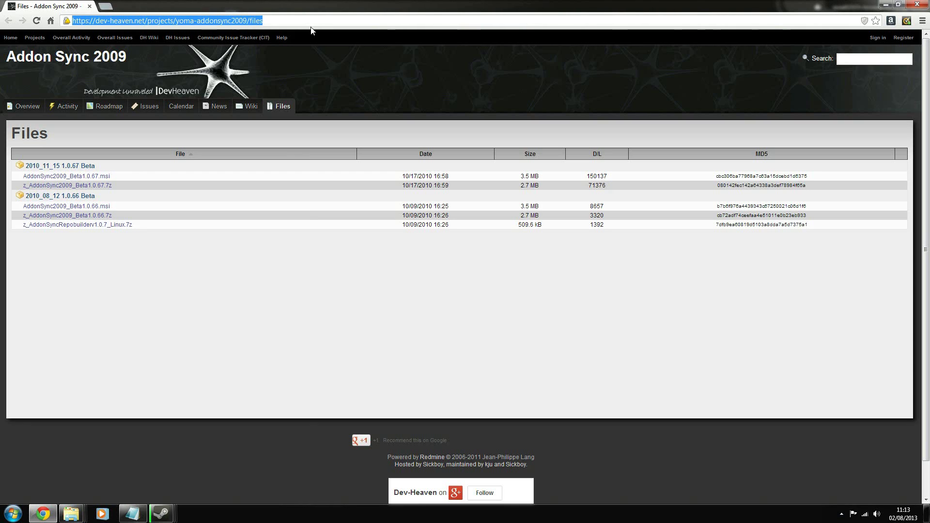
click(302, 22)
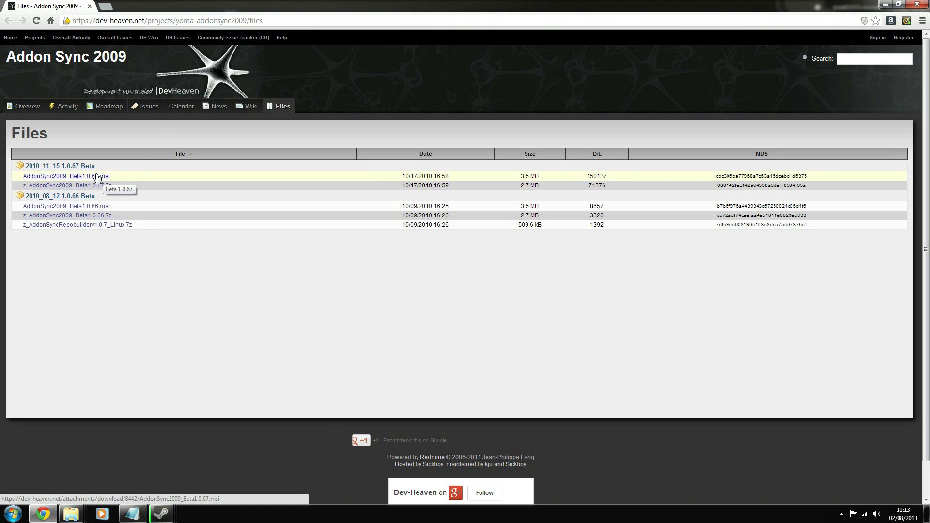
click(841, 514)
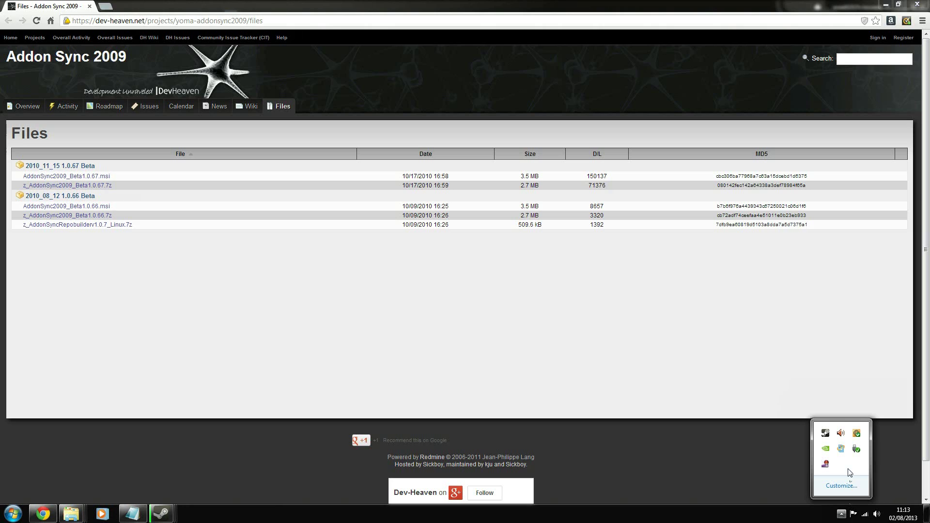
click(840, 517)
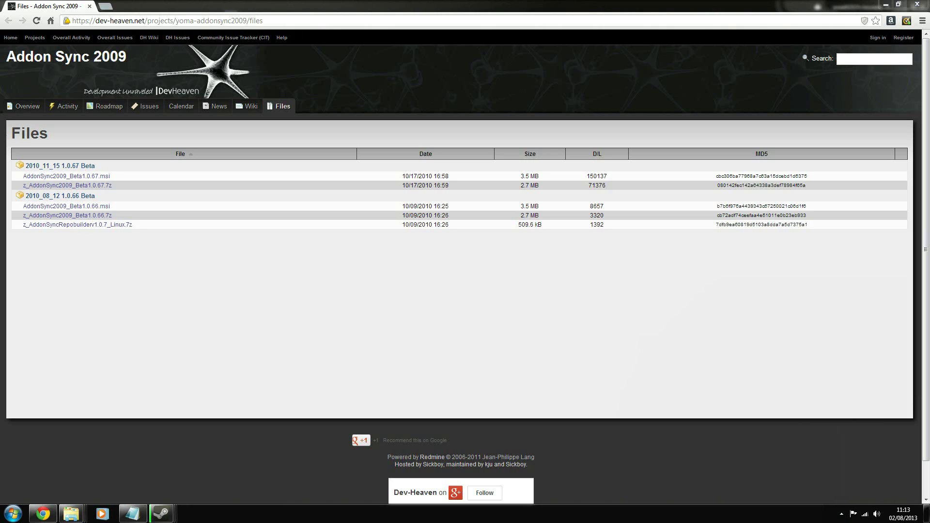
- Launch Addon Sync 2009 by searching 'addon' from the Start menu
click(13, 513)
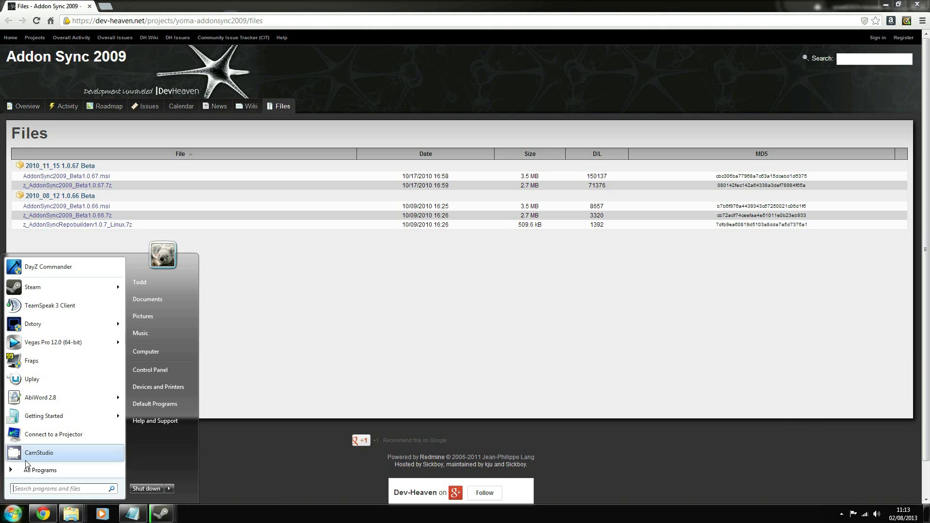
text(addons)
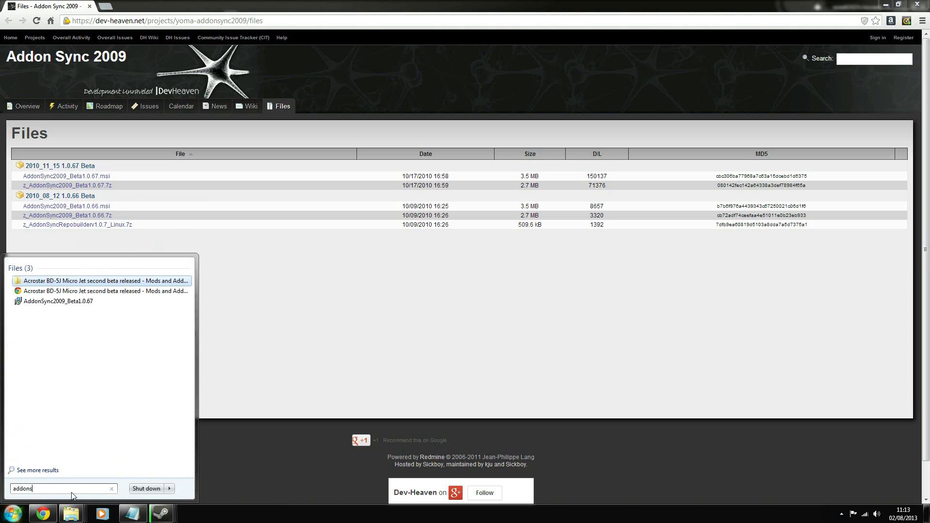
key(BackSpace)
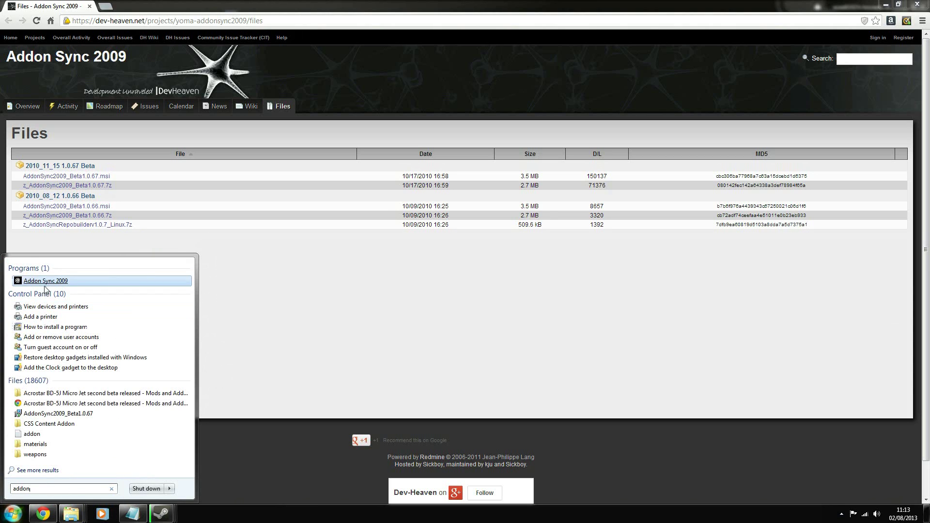
click(45, 283)
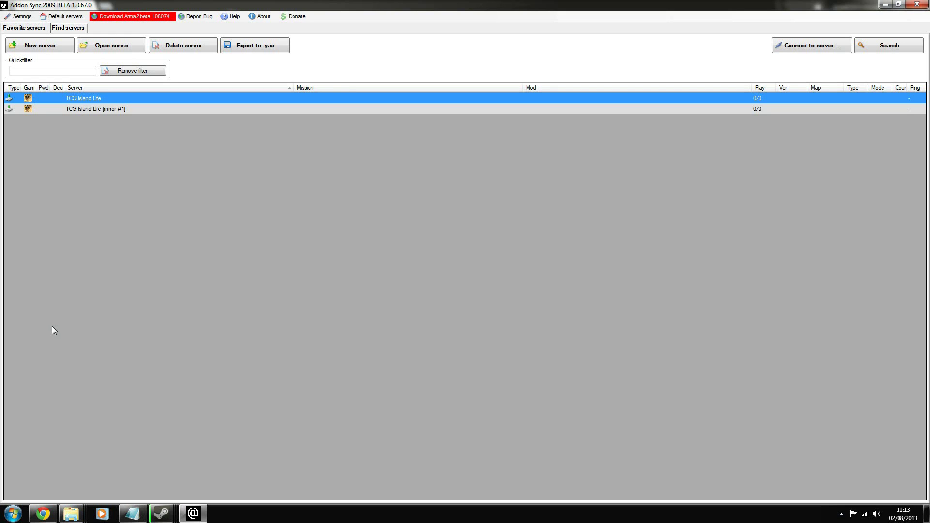
- Start a new server entry and fill its Server name from the Repos notes
click(51, 47)
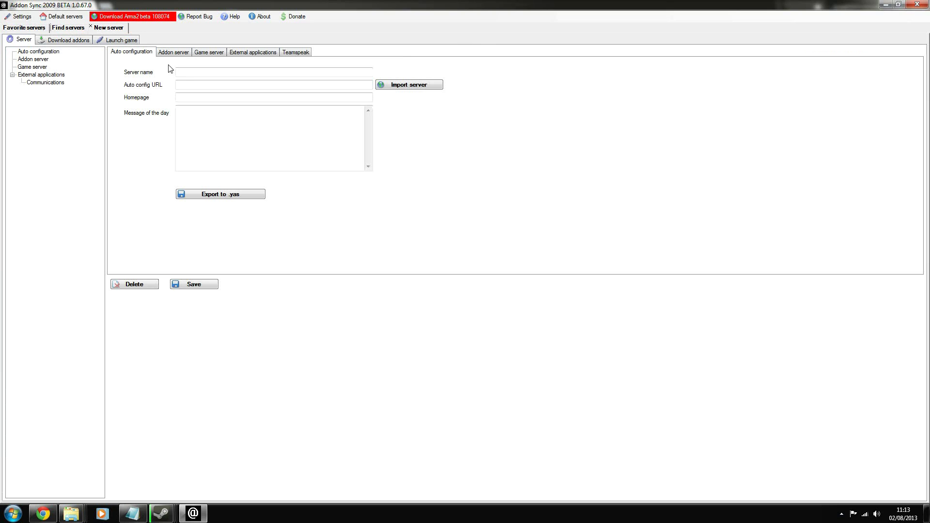
click(132, 513)
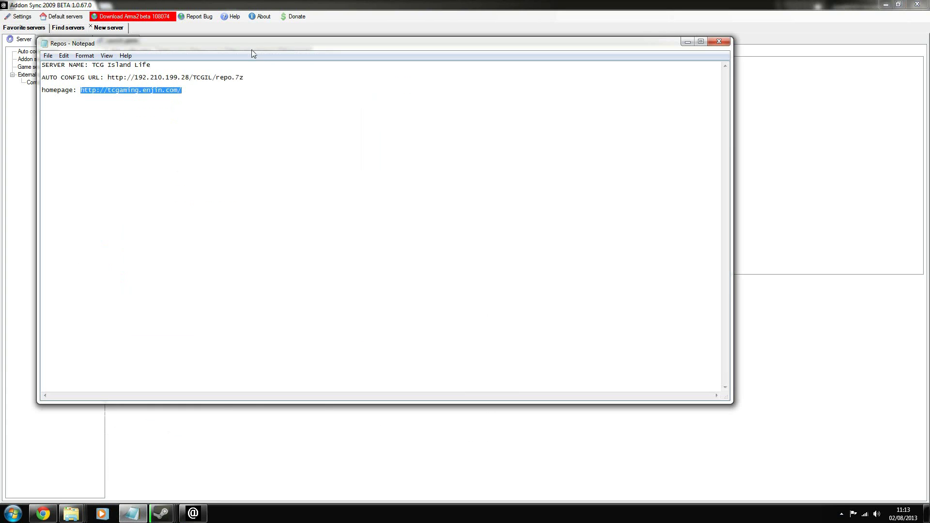
drag(263, 48, 388, 164)
drag(290, 180, 225, 181)
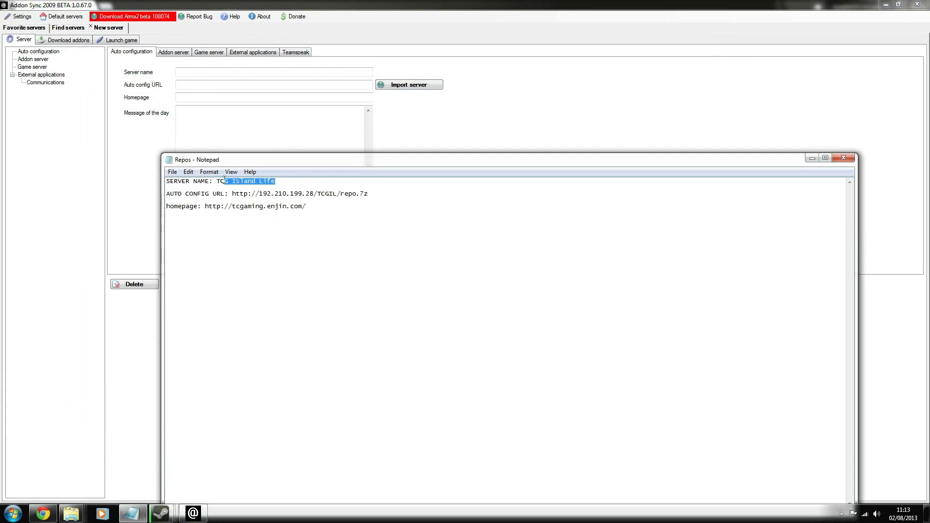
right_click(220, 182)
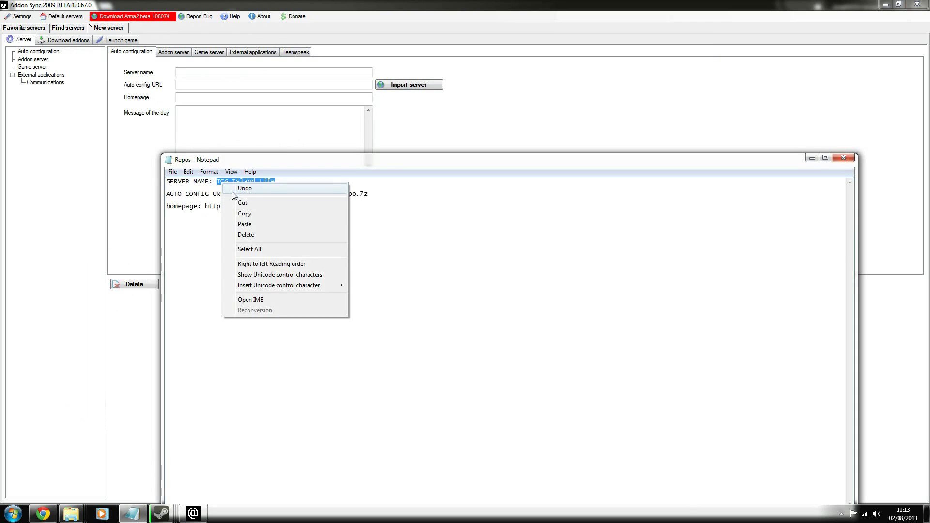
click(240, 216)
click(196, 72)
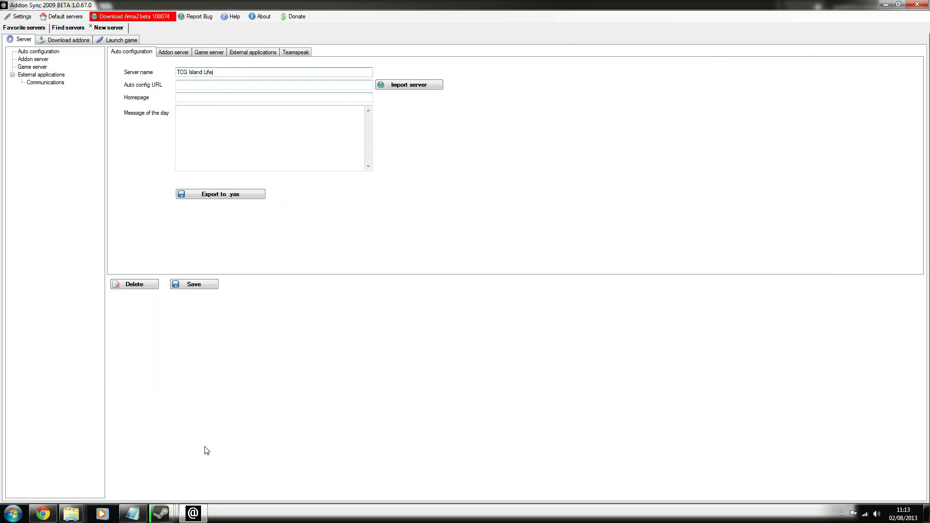
- Paste the auto config URL and homepage from the notes, then import the server
click(131, 514)
drag(369, 194, 234, 192)
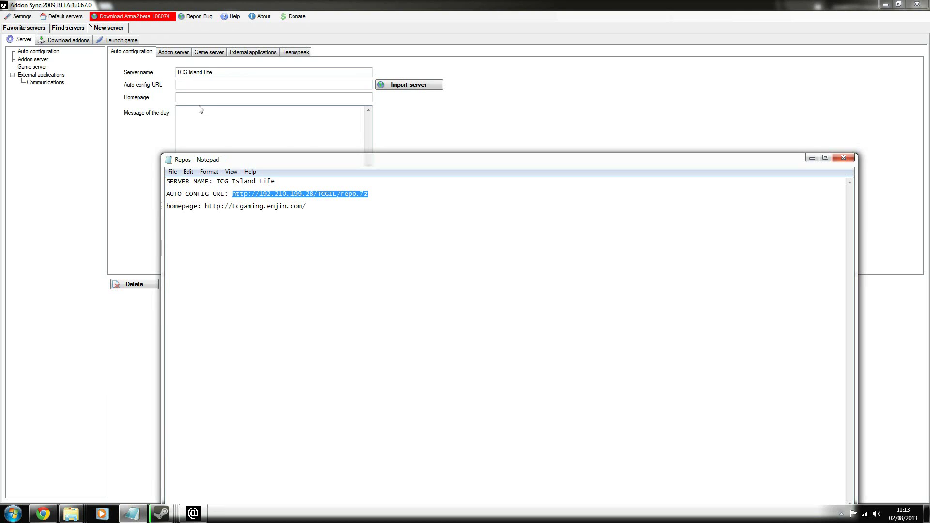
click(186, 84)
key(ctrl+v)
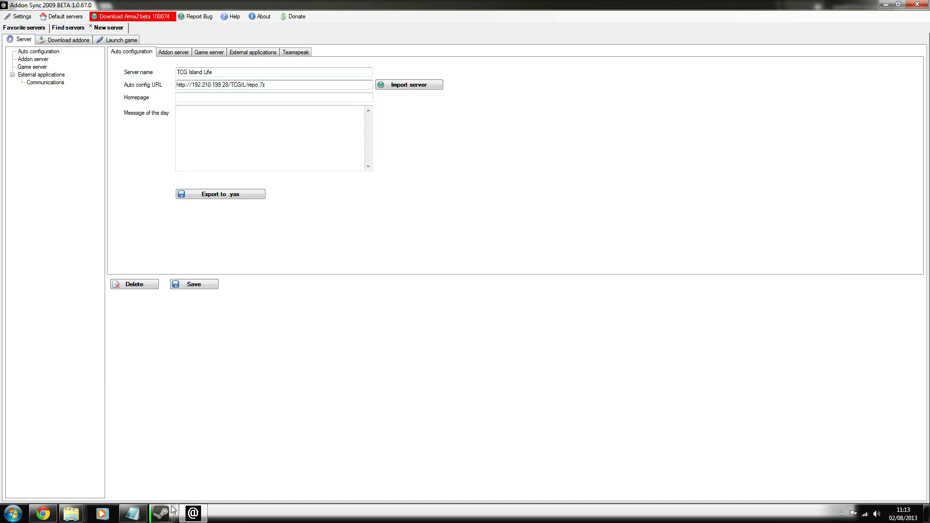
click(132, 513)
drag(306, 207, 216, 211)
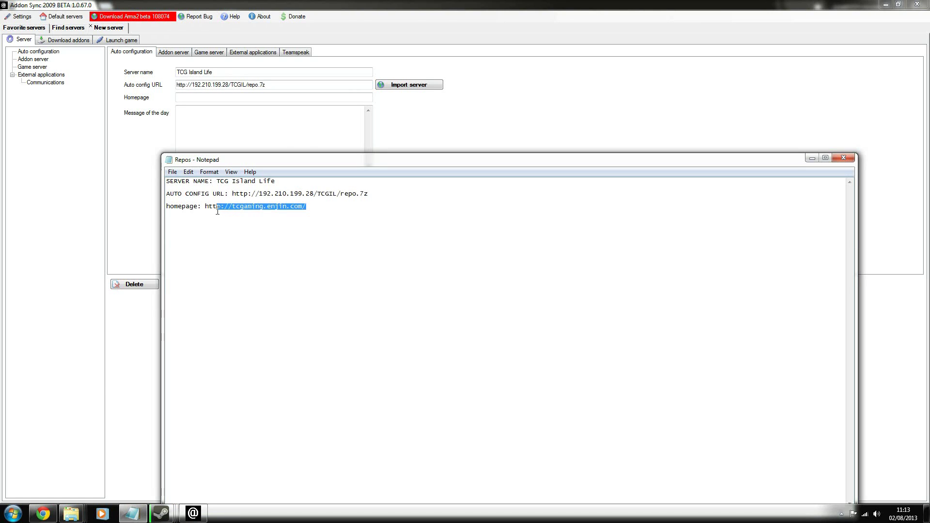
click(188, 98)
key(ctrl+v)
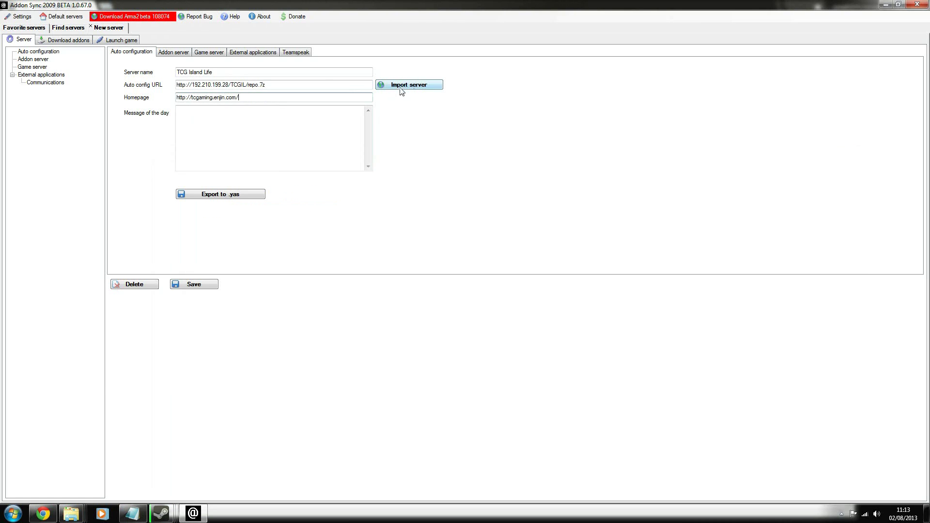
click(400, 86)
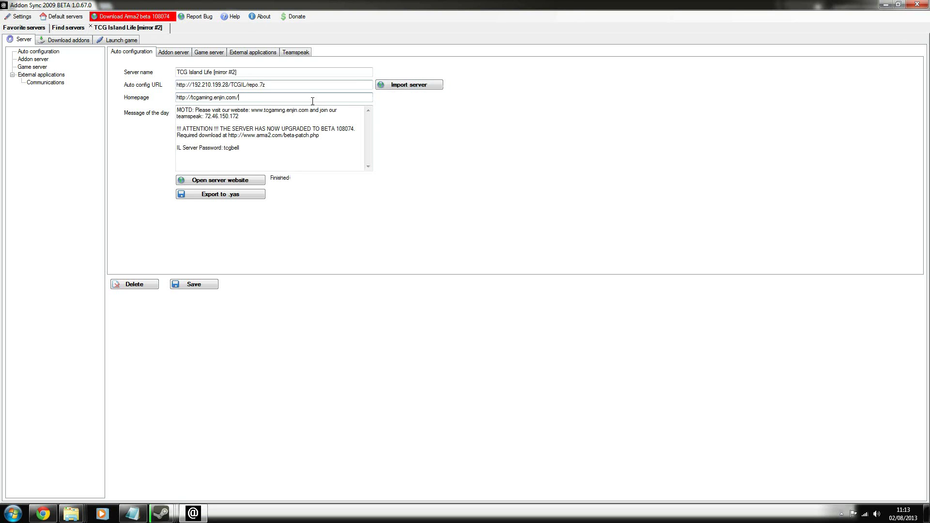
- Run the addon check under Download addons, finding 548 files (184 new, 6 changed)
click(78, 40)
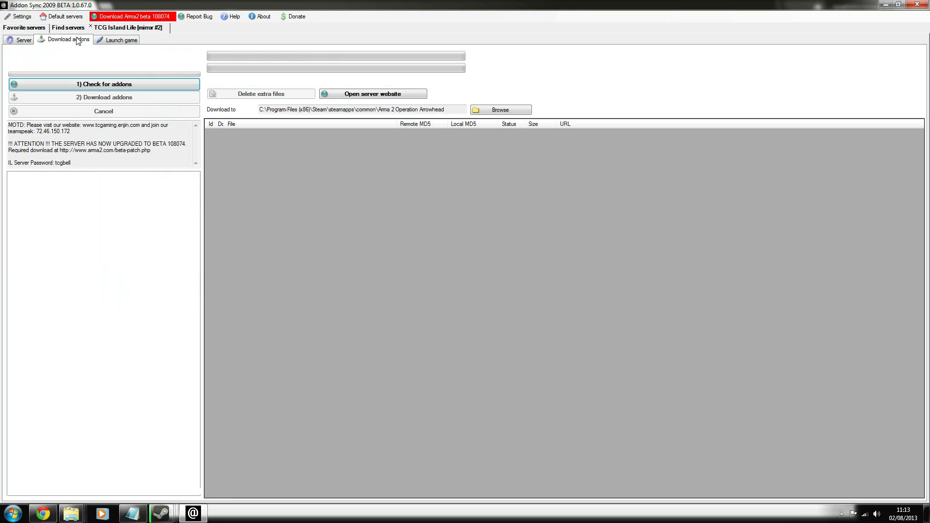
click(135, 85)
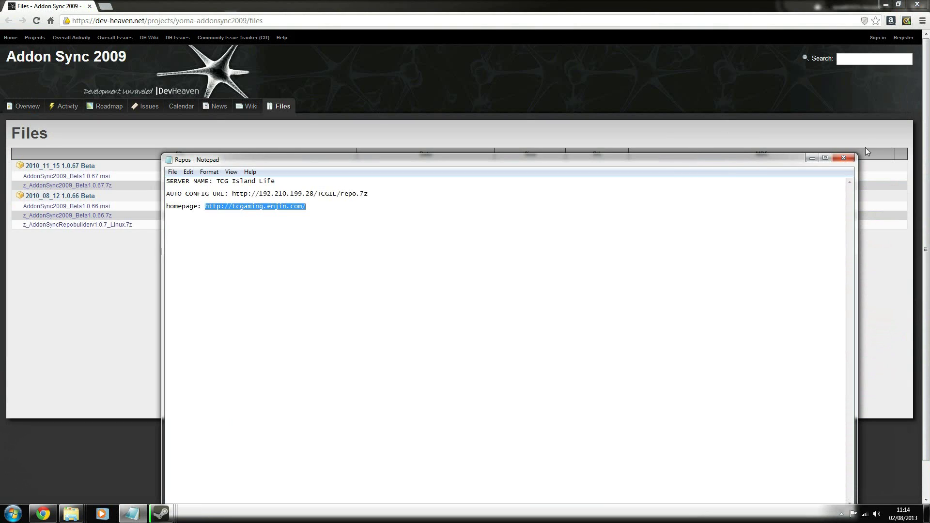
- Start Arma 2: Operation Arrowhead with Play Game from the Steam library
click(810, 157)
mouse_move(161, 514)
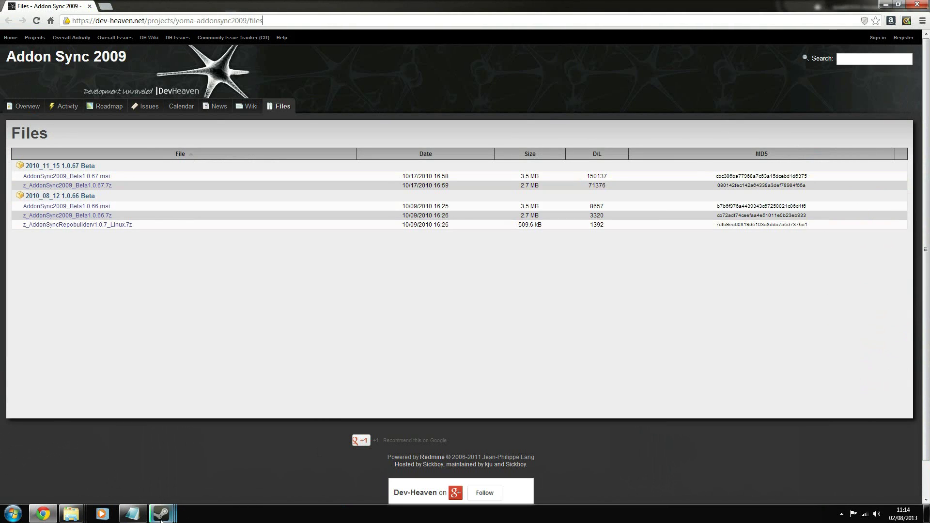
click(163, 456)
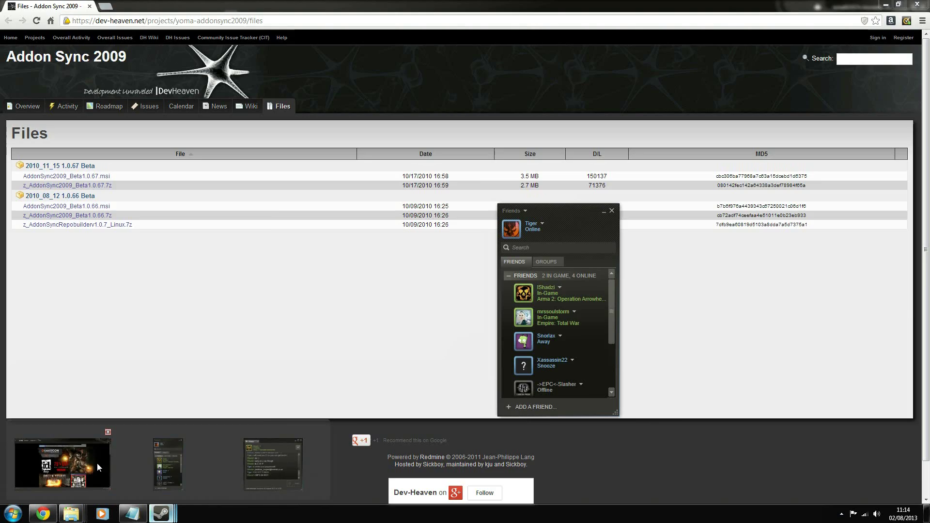
click(97, 463)
mouse_move(112, 23)
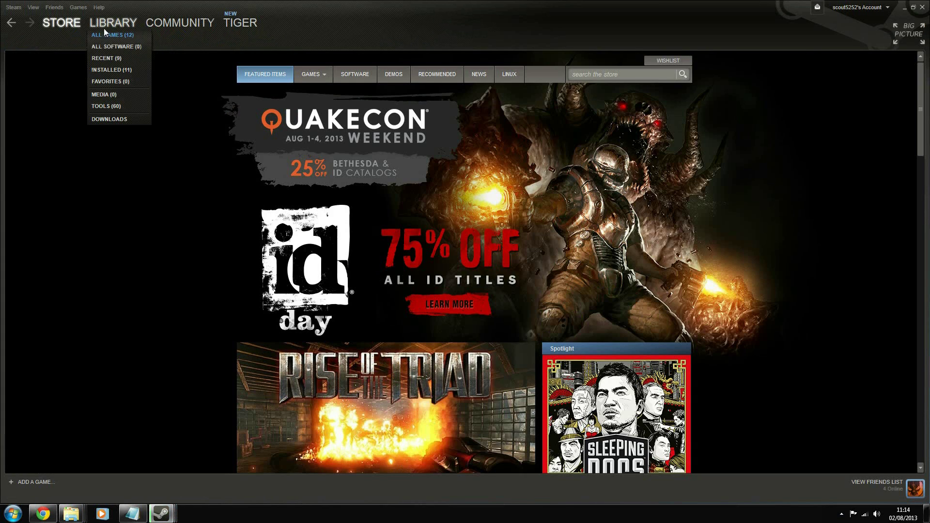
click(114, 33)
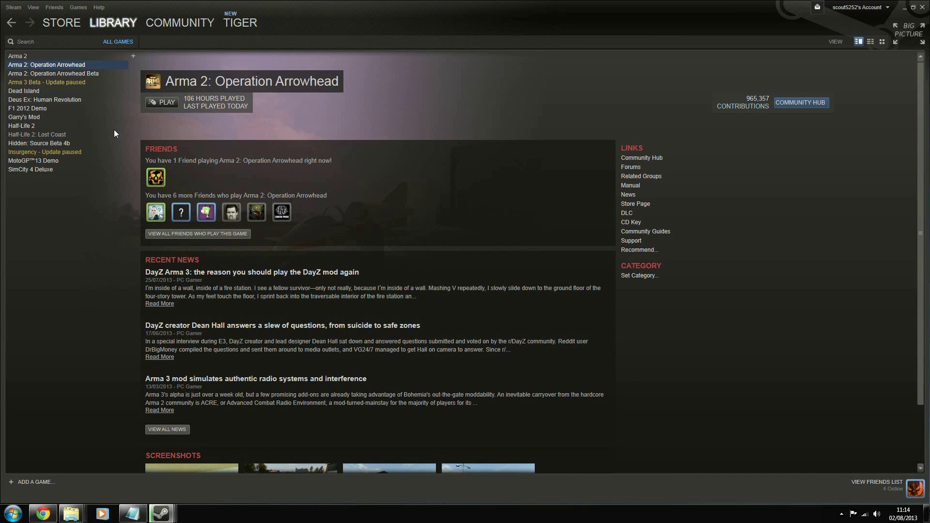
click(81, 74)
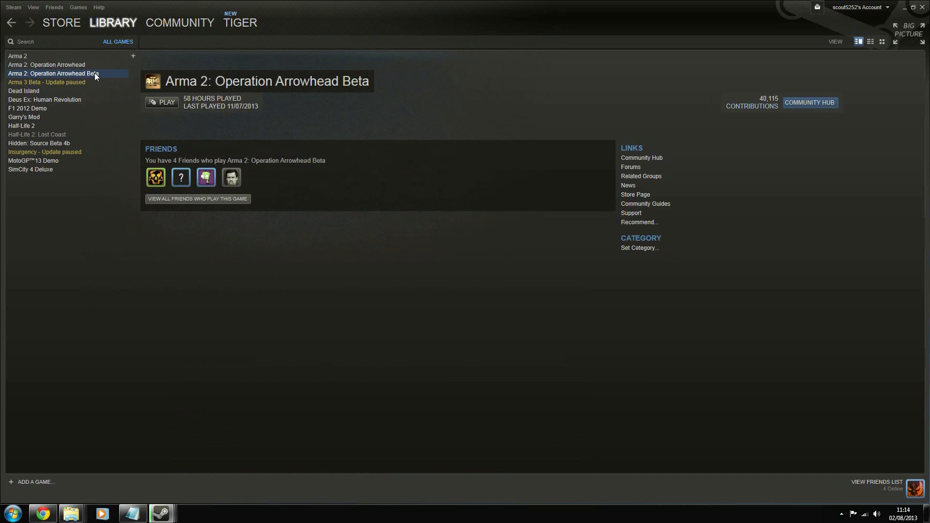
click(70, 66)
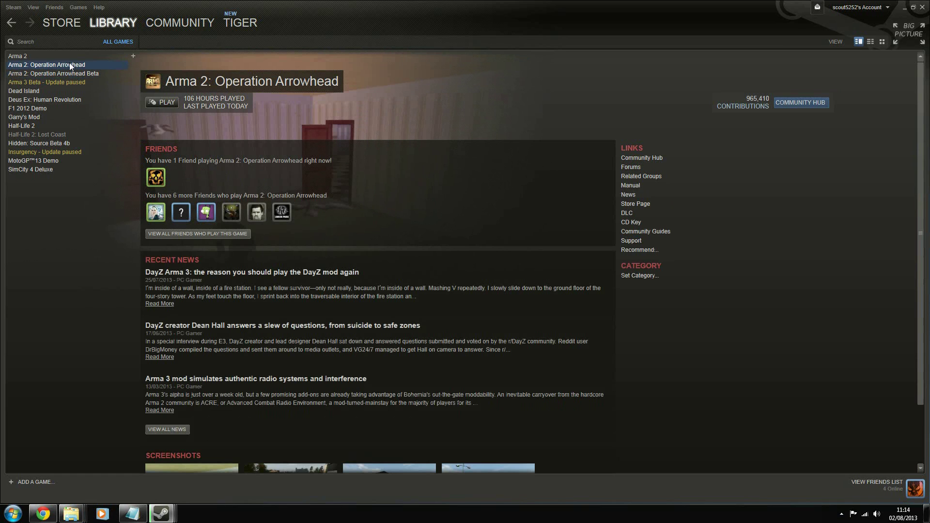
right_click(67, 64)
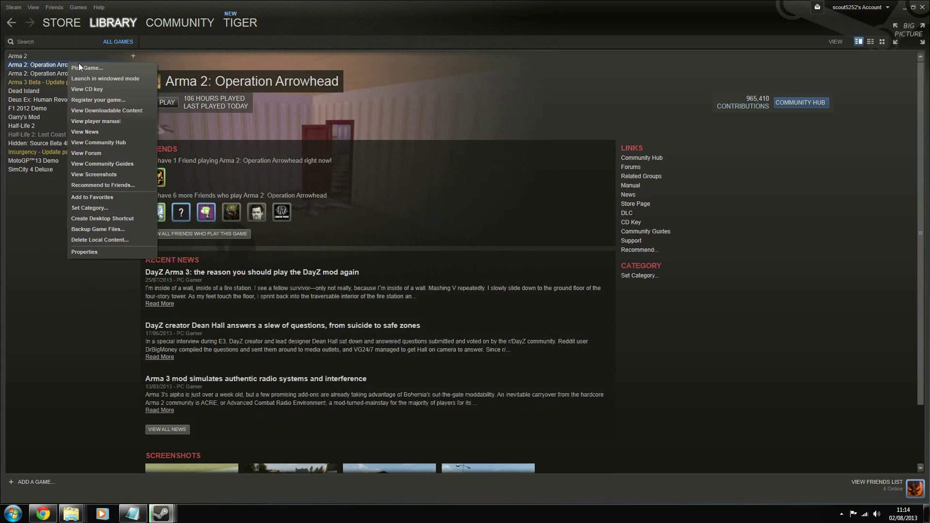
click(83, 66)
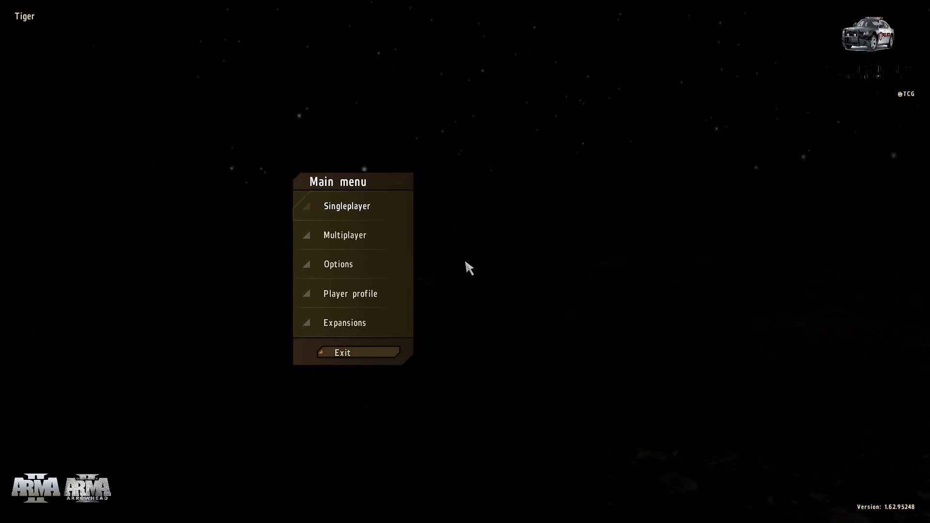
click(363, 323)
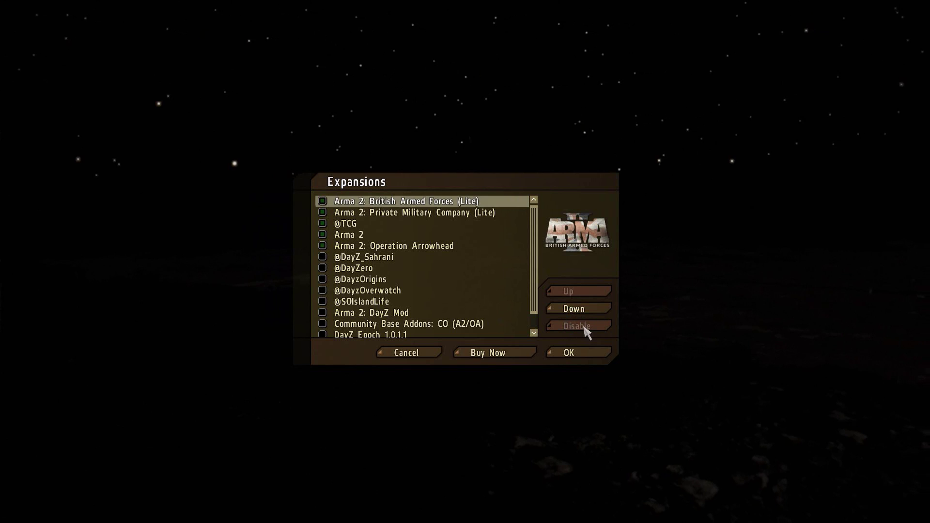
scroll(479, 287, down, 1)
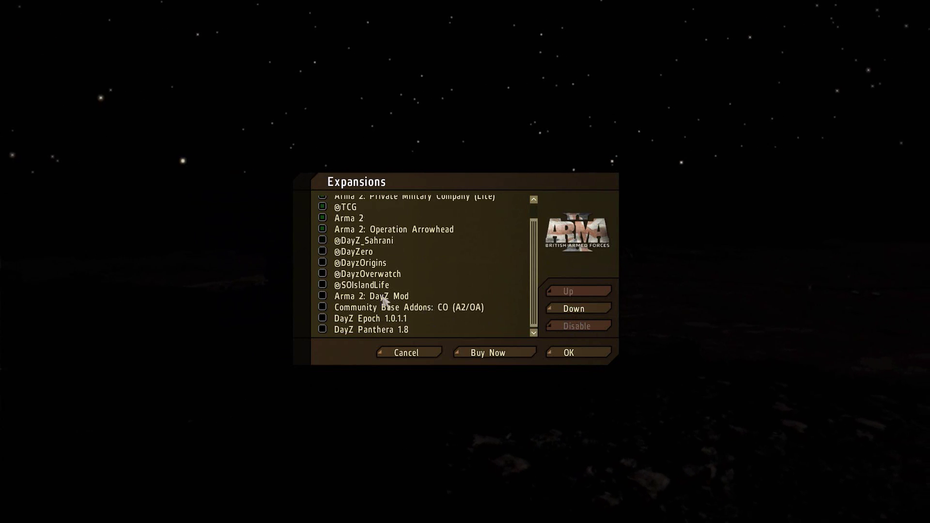
scroll(457, 302, up, 1)
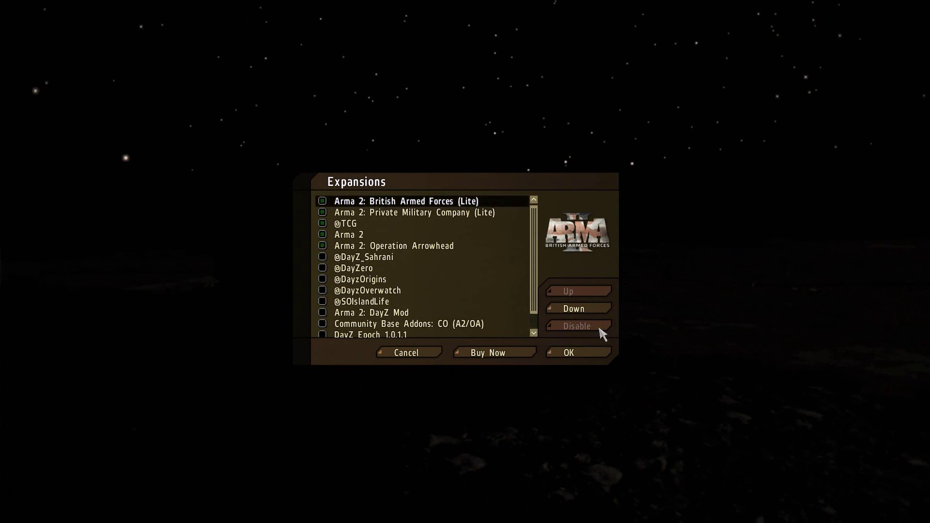
click(563, 355)
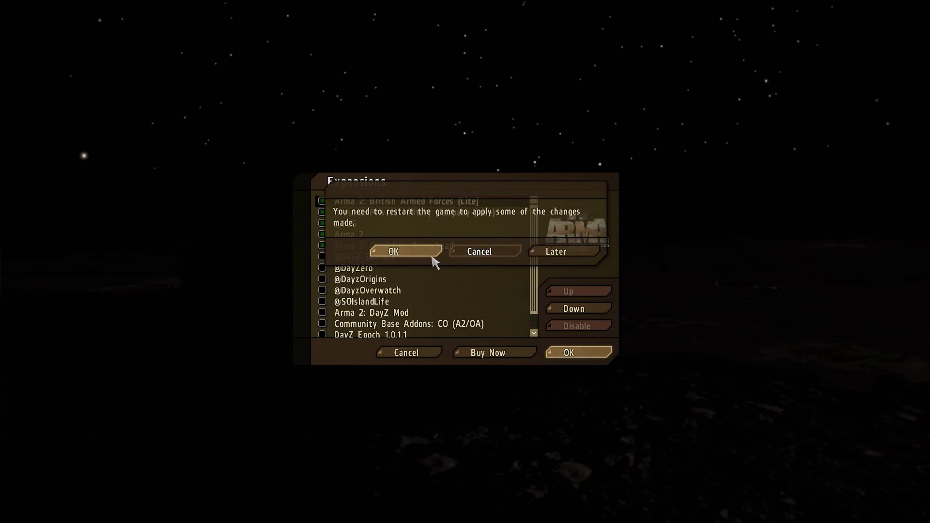
click(486, 253)
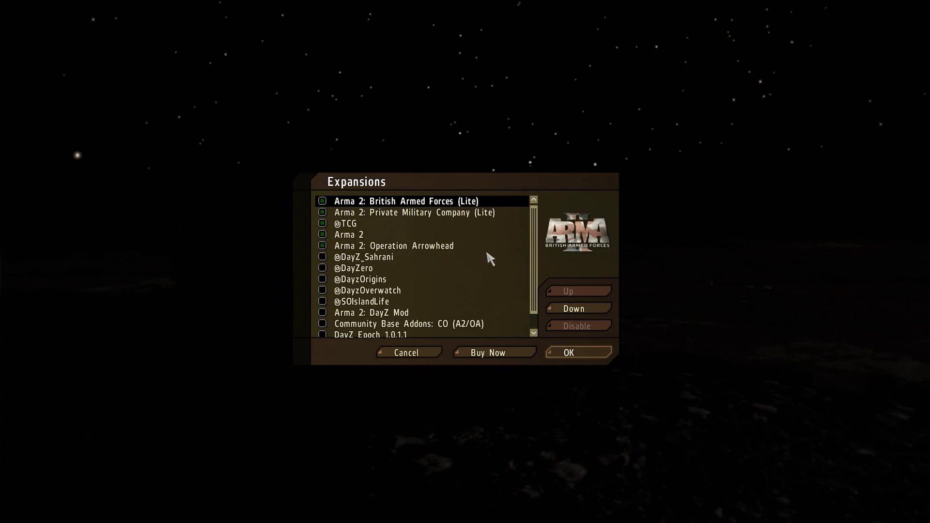
click(429, 353)
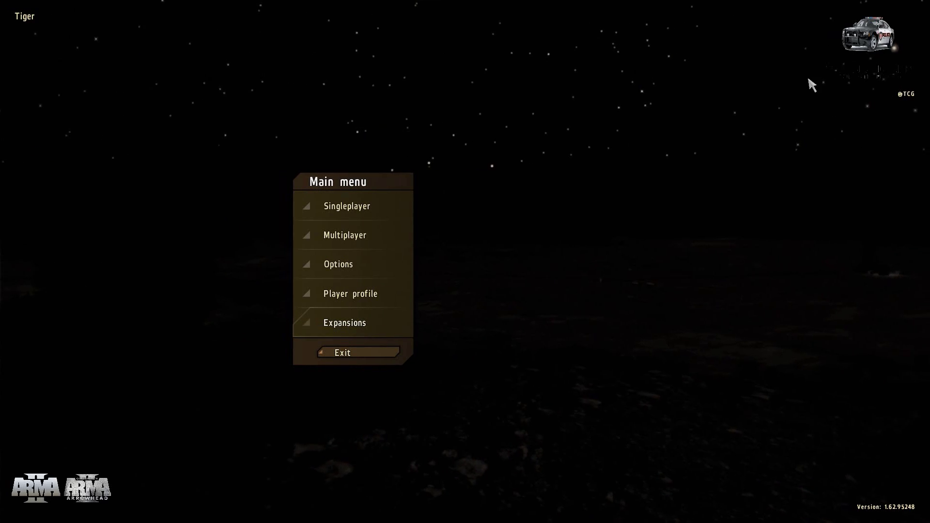
- Filter the internet server list by host 'island life', replacing the old ffg filter
click(372, 244)
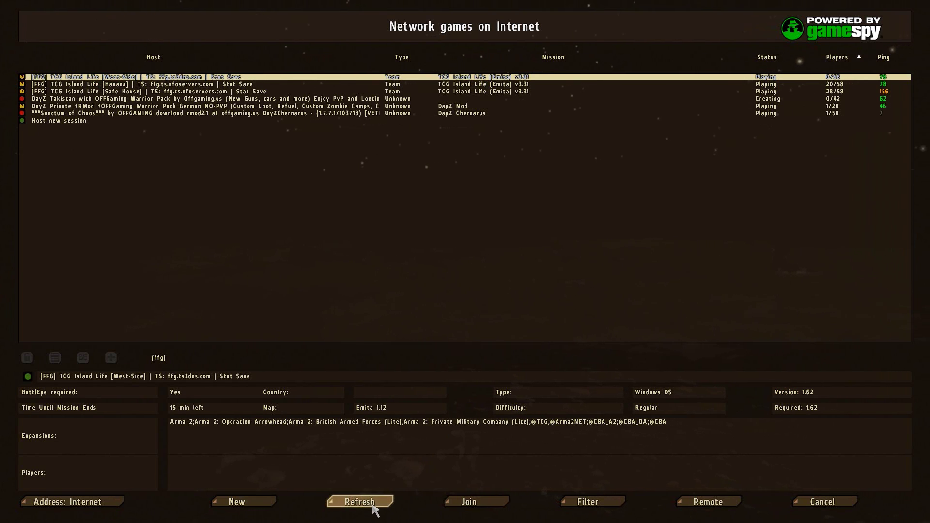
click(585, 503)
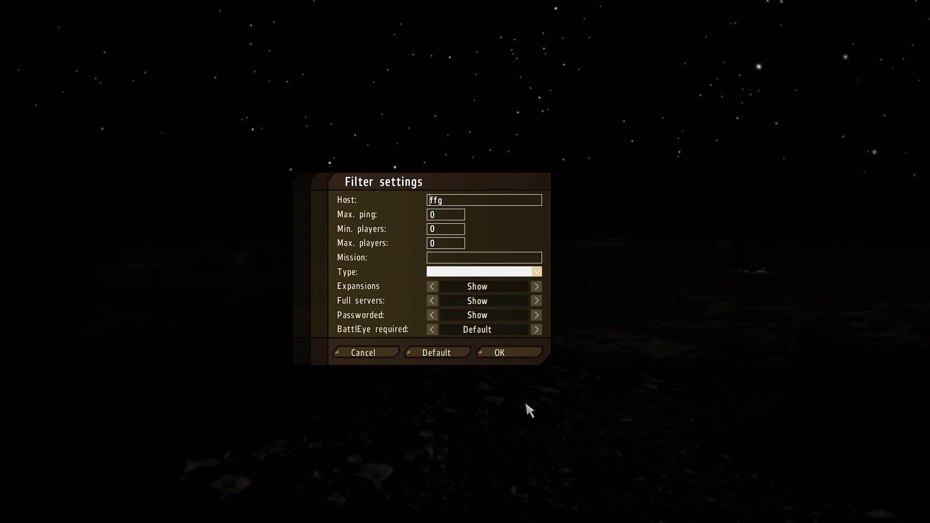
click(461, 203)
key(BackSpace)
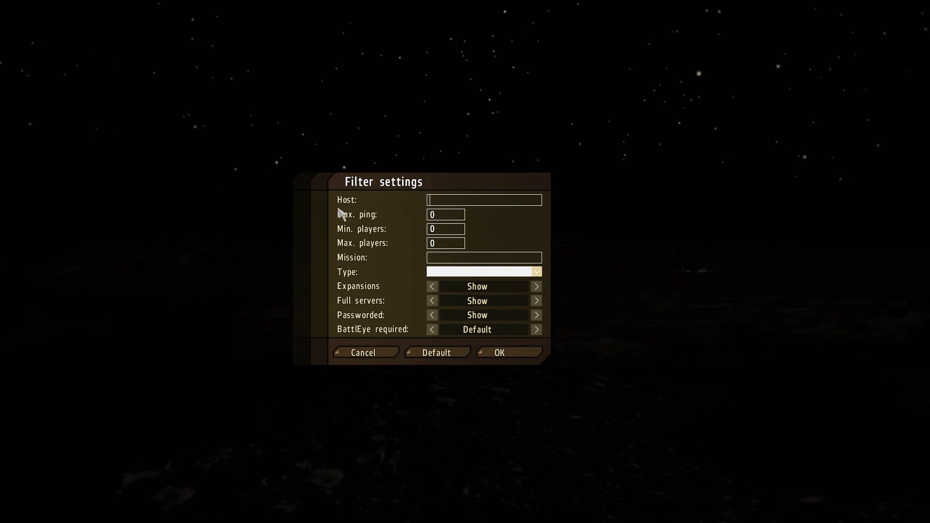
text(island life)
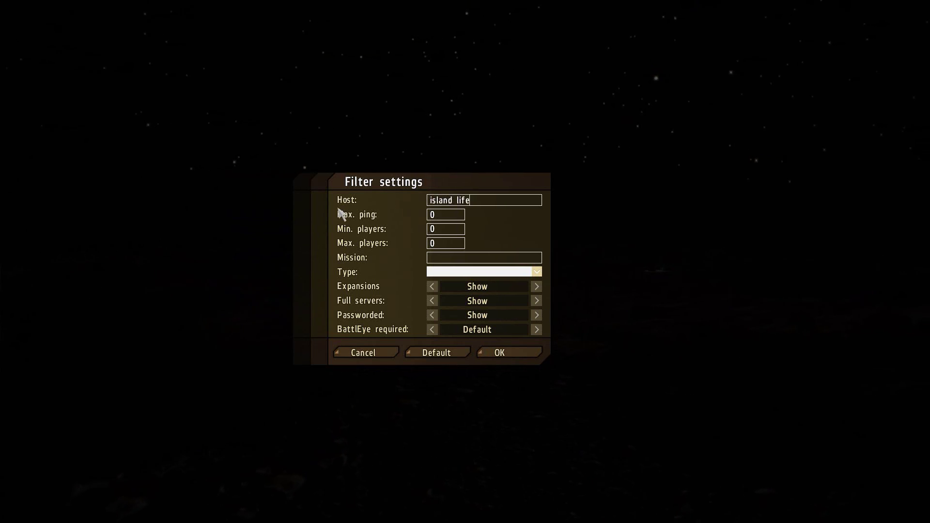
key(Return)
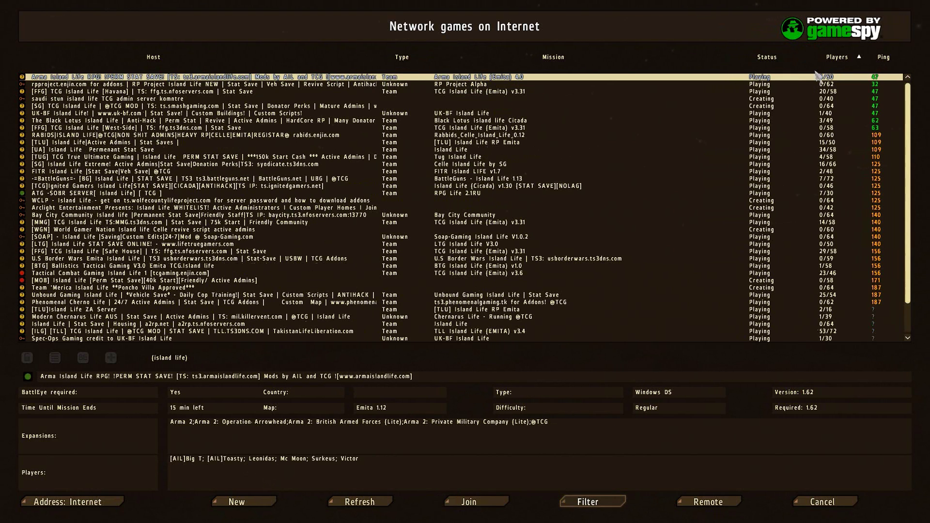
- Sort by players, inspect the Havana and WCLP servers, then join an Island Life server
click(834, 60)
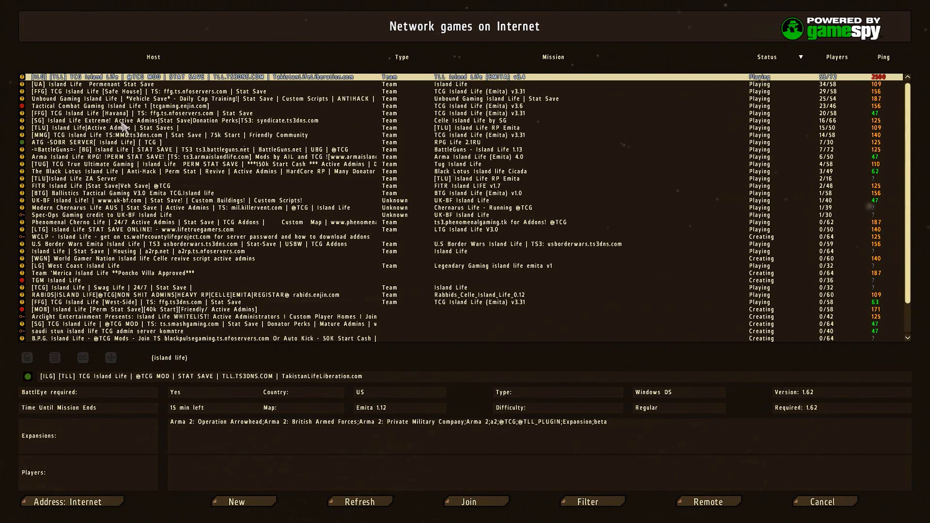
click(81, 114)
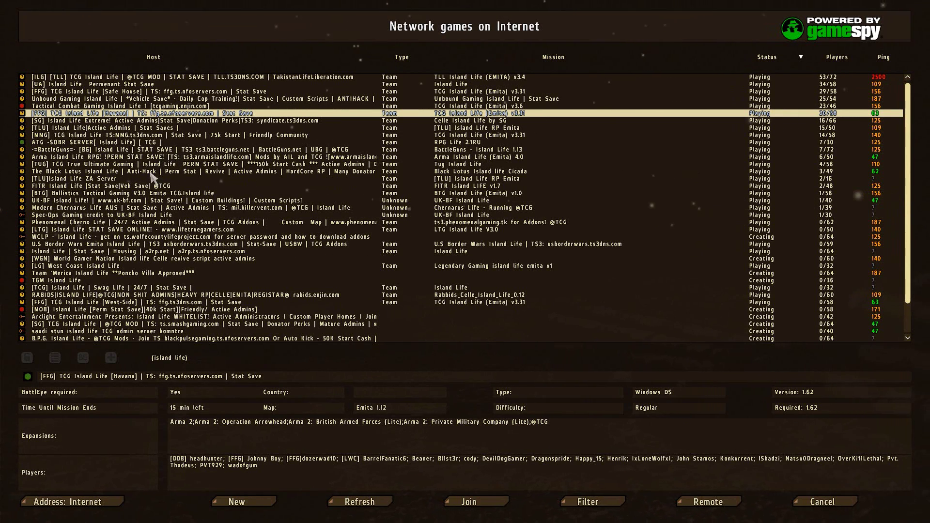
click(174, 237)
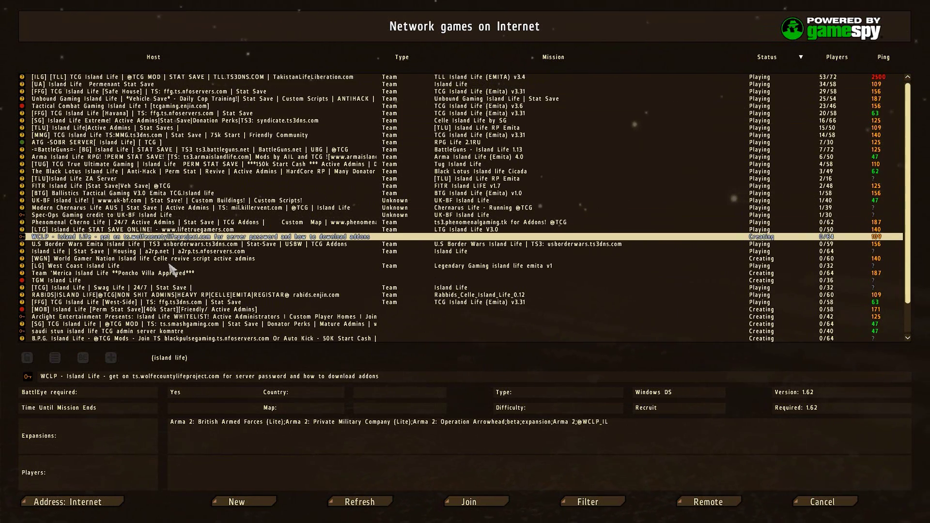
click(806, 505)
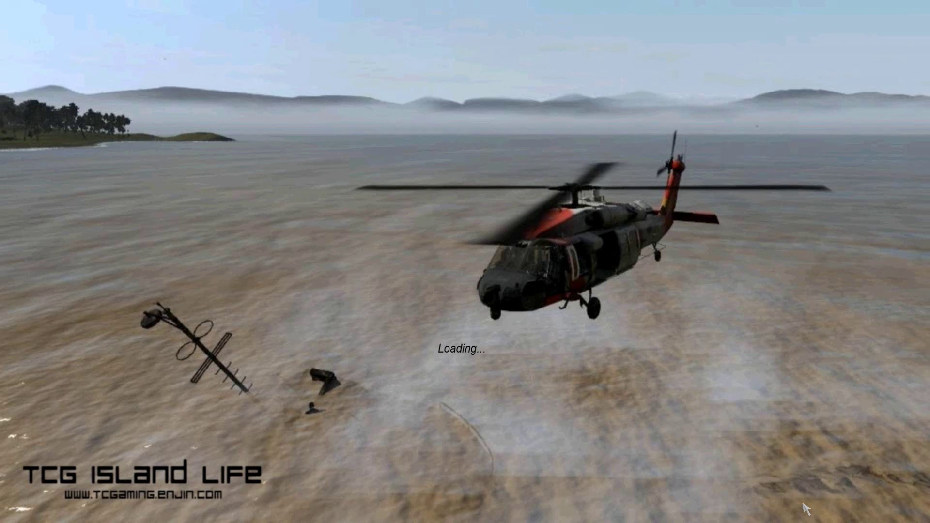